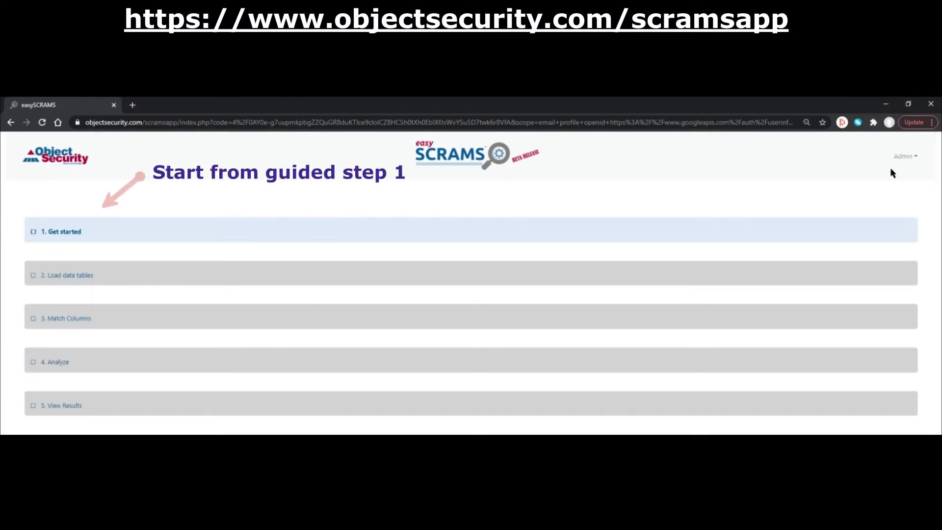
Open the Get started section and read the help for the SAP ERP data and Other ERP data options
{"action": "left_click", "coordinate": [67, 232]}
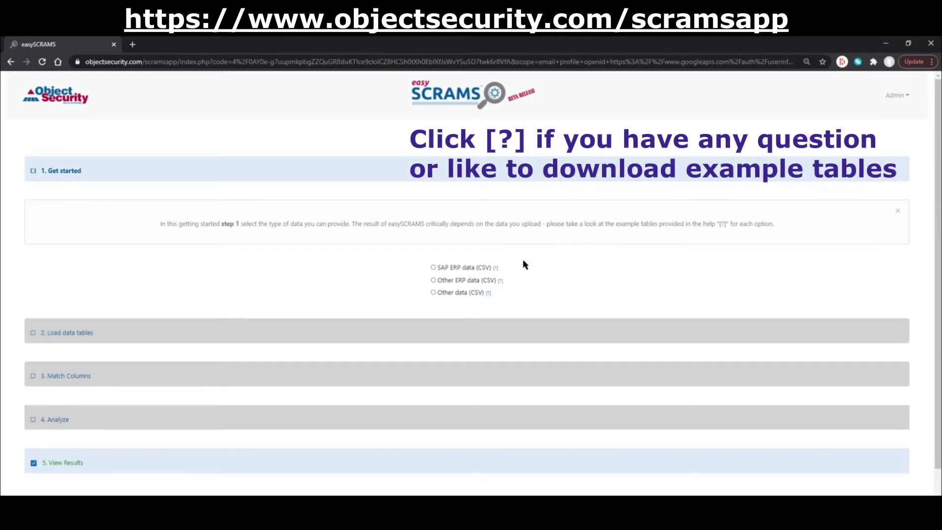
{"action": "left_click", "coordinate": [496, 268]}
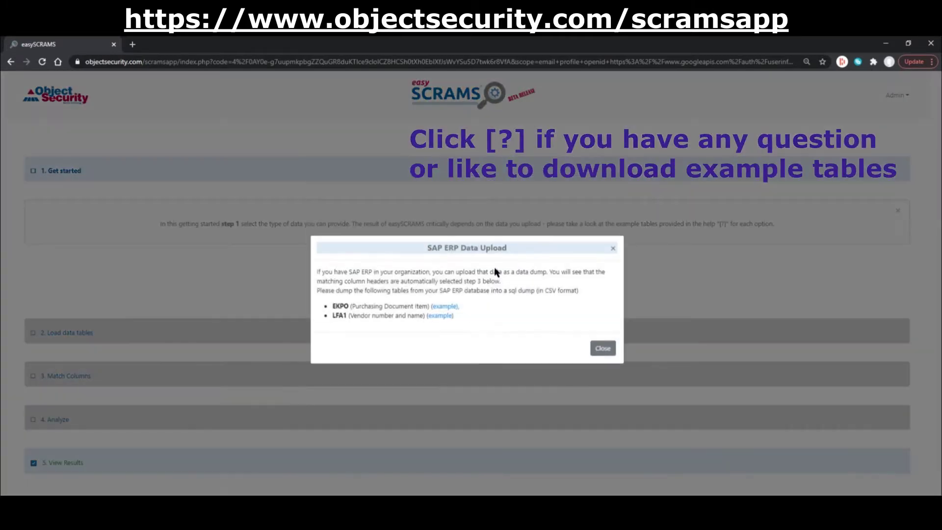
{"action": "left_click", "coordinate": [607, 367]}
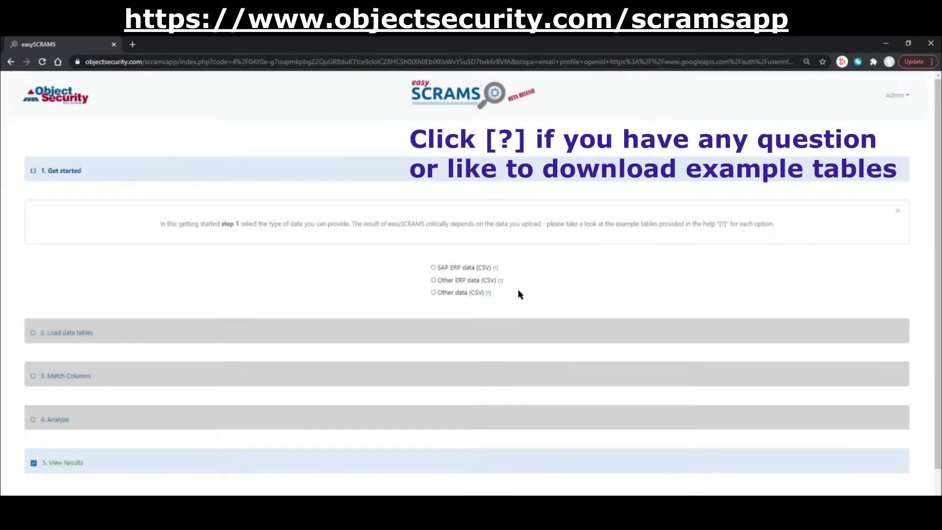
{"action": "left_click", "coordinate": [500, 280]}
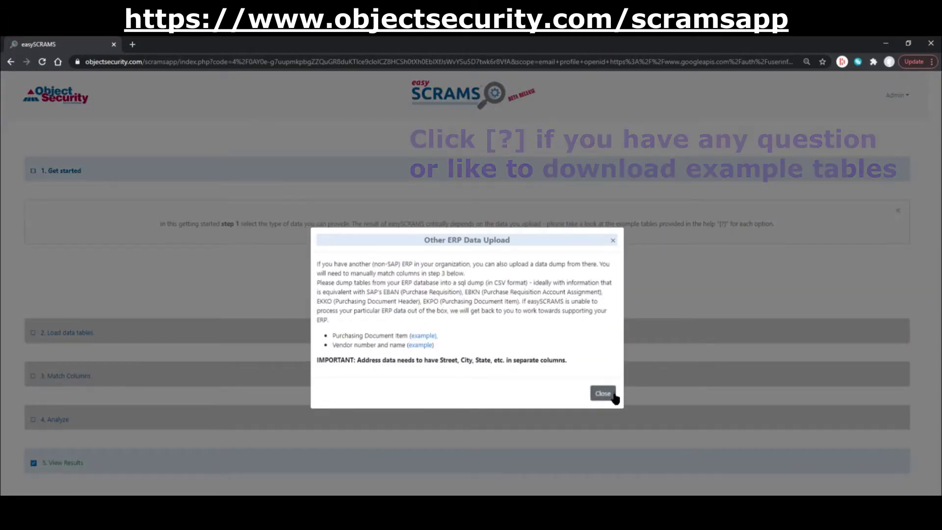
{"action": "left_click", "coordinate": [606, 392]}
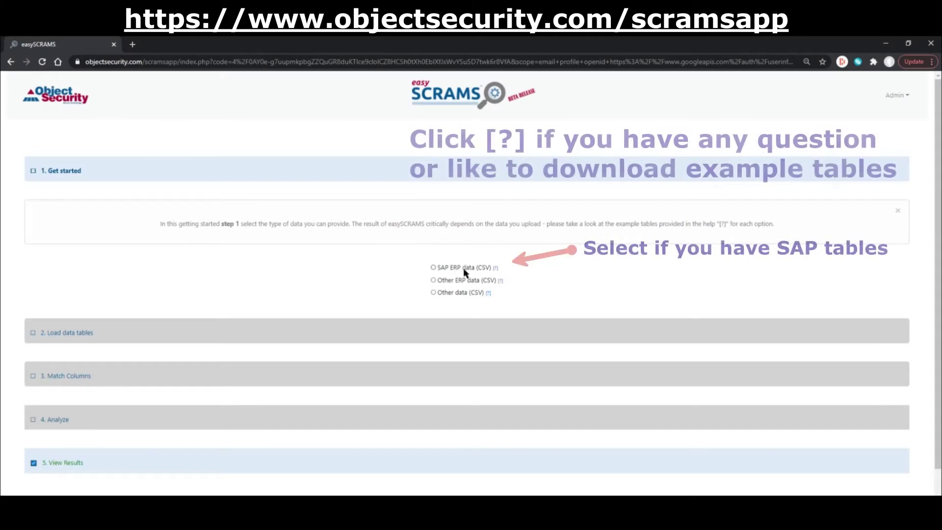
Choose SAP ERP data (CSV) as the data type and open the Load data tables section
{"action": "left_click", "coordinate": [433, 268]}
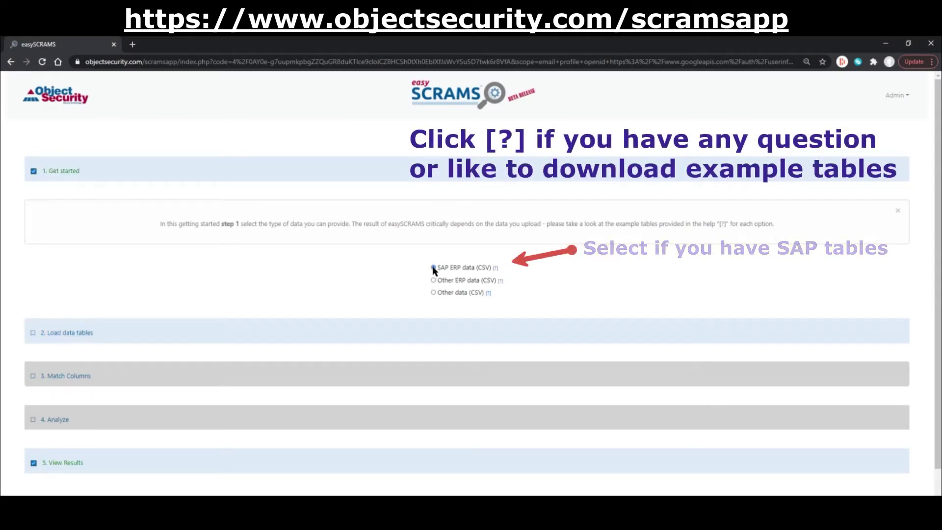
{"action": "left_click", "coordinate": [89, 334]}
{"action": "scroll", "coordinate": [269, 332], "scroll_direction": "down", "scroll_amount": 2}
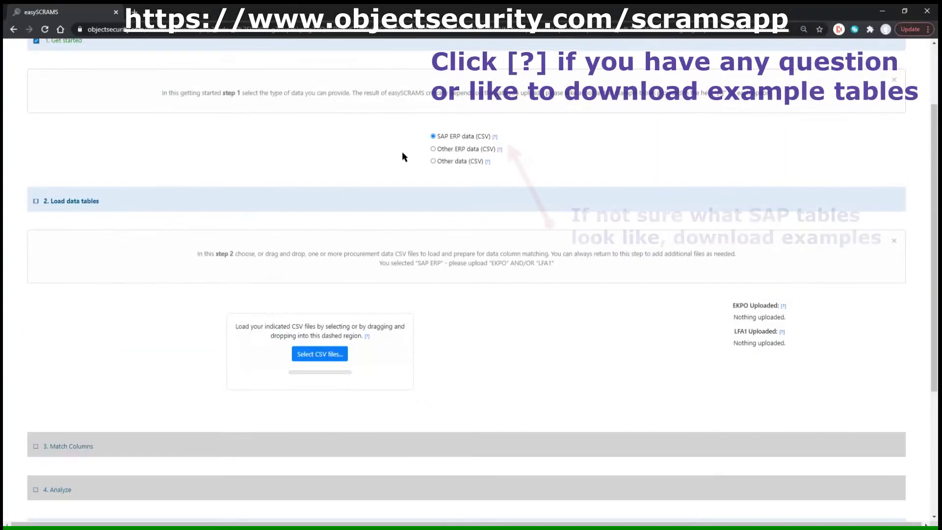
Download the EKPO and LFA1 example tables from the SAP ERP help and open the downloaded vendor CSV
{"action": "left_click", "coordinate": [495, 137]}
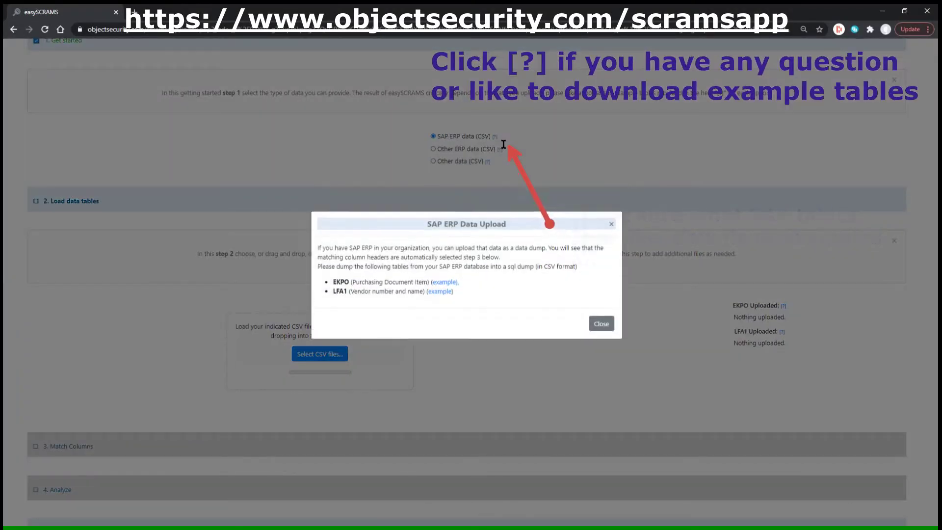
{"action": "left_click", "coordinate": [449, 291]}
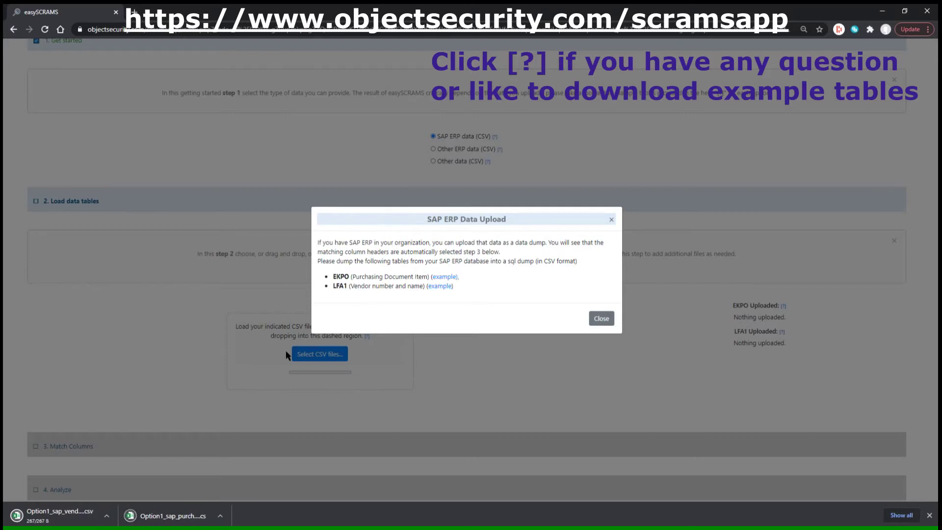
{"action": "left_click", "coordinate": [601, 318]}
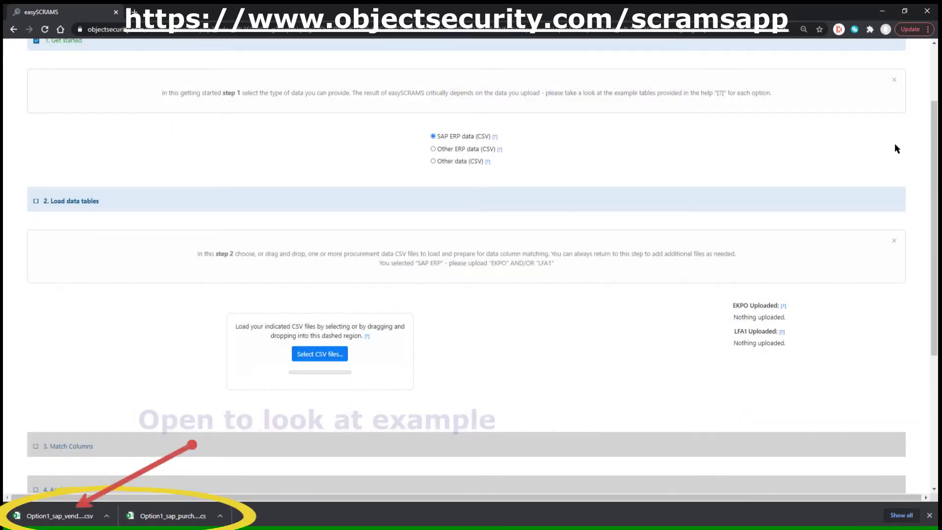
{"action": "left_click", "coordinate": [54, 516]}
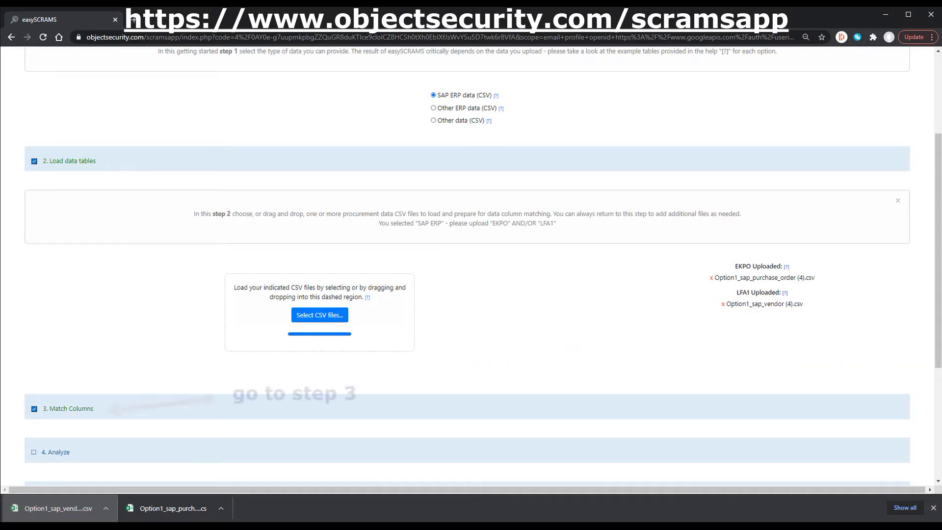
Open the Match Columns section and review the field matches for the purchase order and vendor tables
{"action": "left_click", "coordinate": [77, 410]}
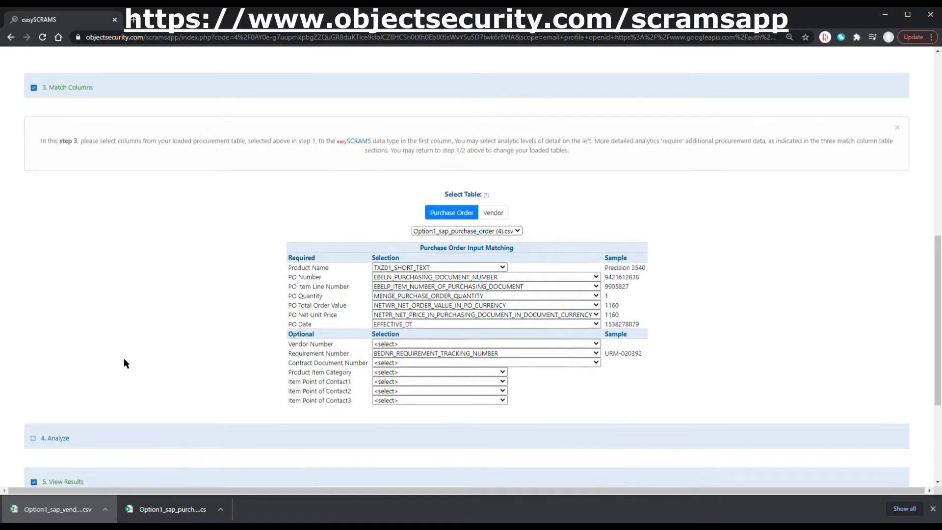
{"action": "scroll", "coordinate": [343, 235], "scroll_direction": "down", "scroll_amount": 1}
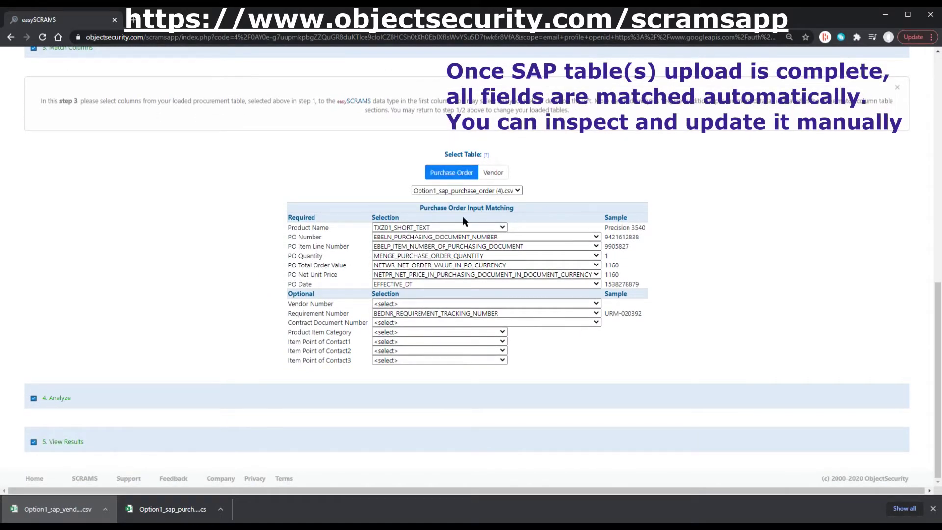
{"action": "left_click", "coordinate": [492, 173]}
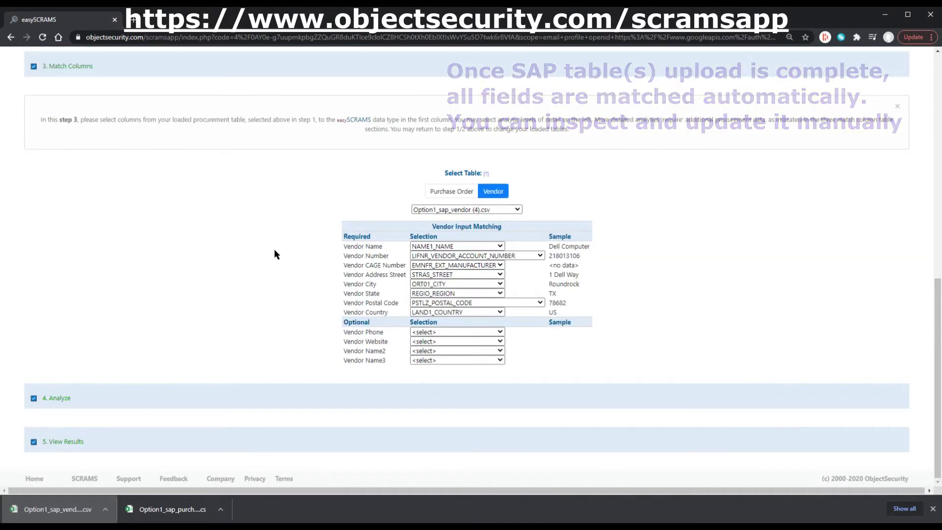
Open the Analyze section, start the analysis of the matched SAP tables and close the thank-you message
{"action": "left_click", "coordinate": [66, 398]}
{"action": "scroll", "coordinate": [226, 405], "scroll_direction": "down", "scroll_amount": 3}
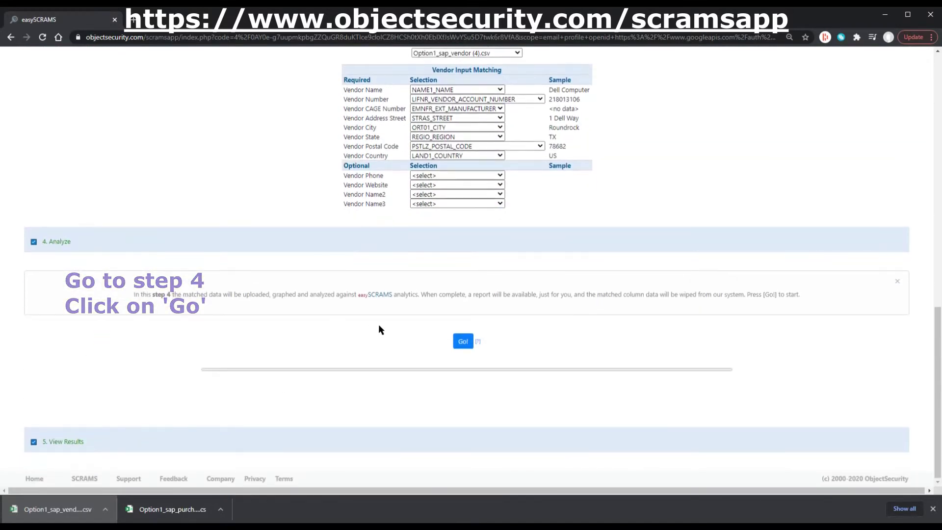
{"action": "left_click", "coordinate": [463, 341]}
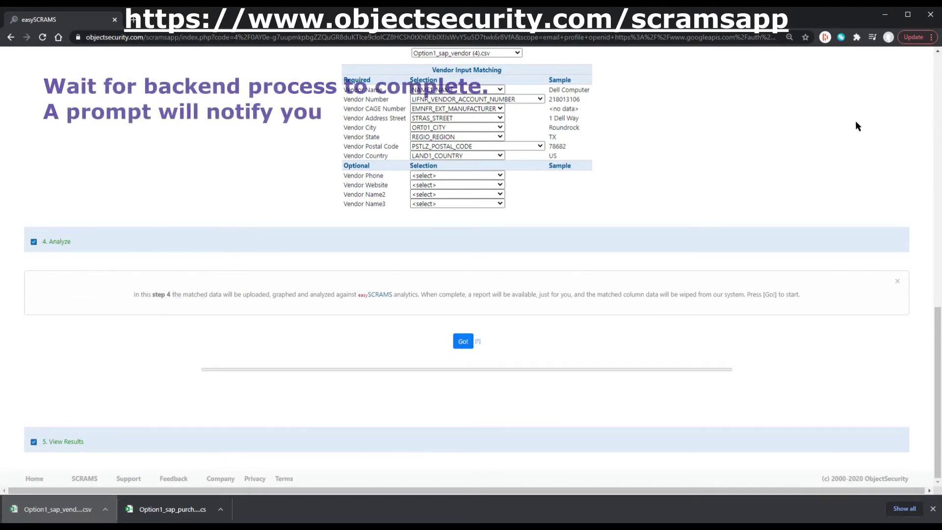
{"action": "left_click", "coordinate": [462, 341]}
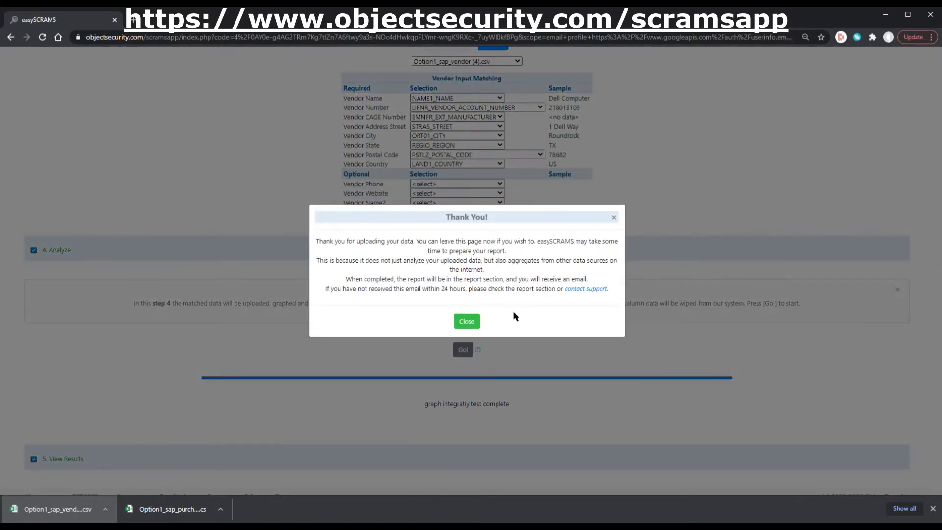
{"action": "left_click", "coordinate": [466, 322]}
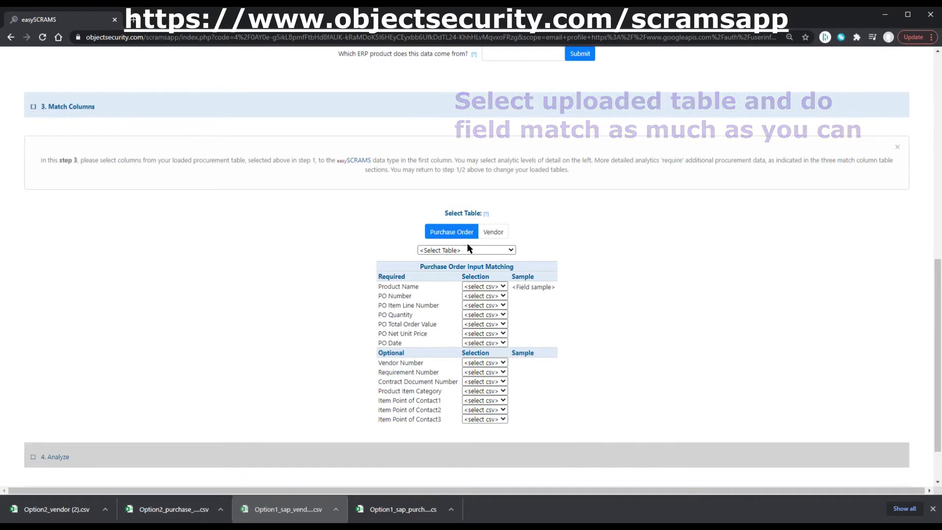
Match the required purchase order fields to the columns of Option2_purchase_order (3).csv, with PO Date as po_date, and show the vendor matching
{"action": "left_click", "coordinate": [452, 250]}
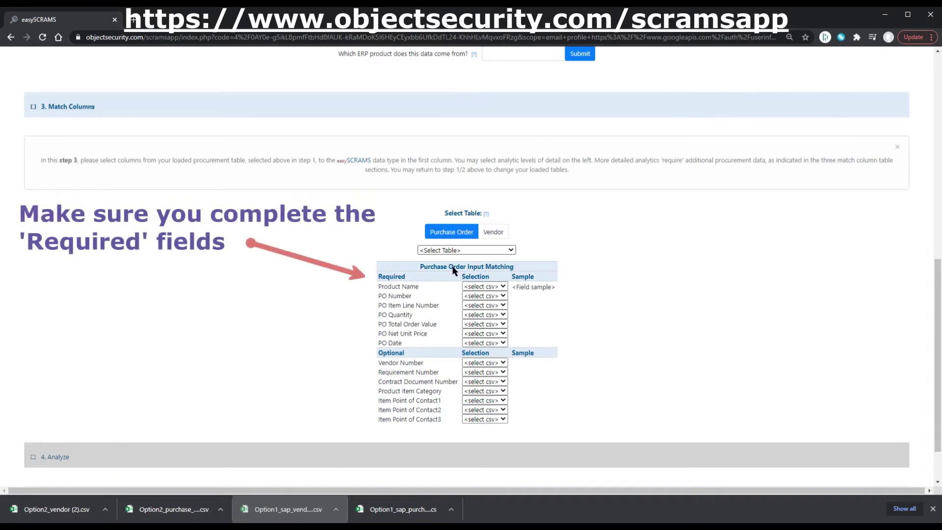
{"action": "left_click", "coordinate": [452, 276]}
{"action": "left_click", "coordinate": [464, 286]}
{"action": "left_click", "coordinate": [456, 315]}
{"action": "left_click", "coordinate": [452, 304]}
{"action": "left_click", "coordinate": [456, 346]}
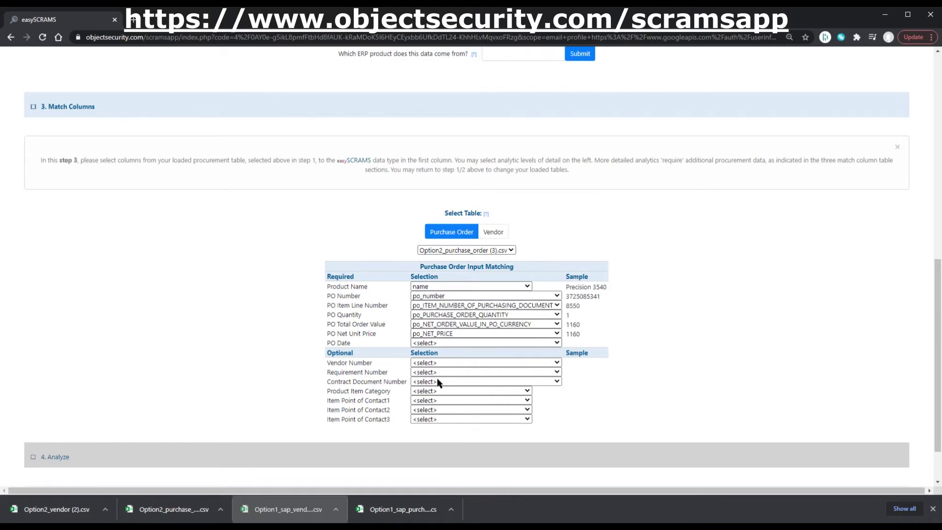
{"action": "left_click", "coordinate": [435, 371]}
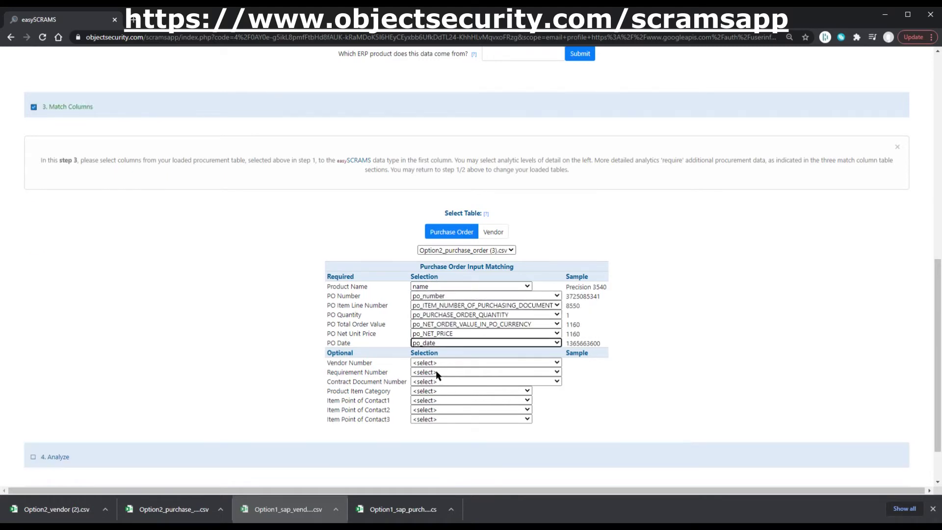
{"action": "left_click", "coordinate": [495, 233]}
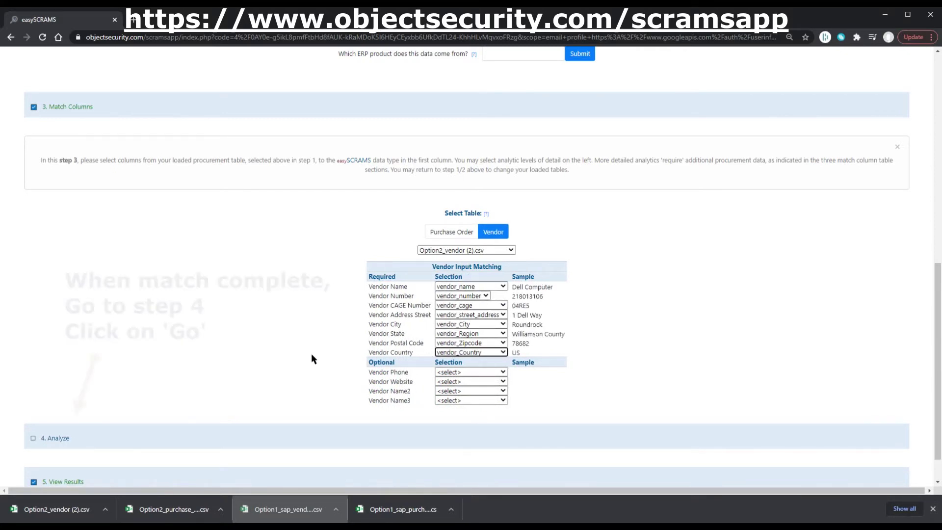
Run the analysis from the Analyze section and dismiss the thank-you message
{"action": "left_click", "coordinate": [57, 439]}
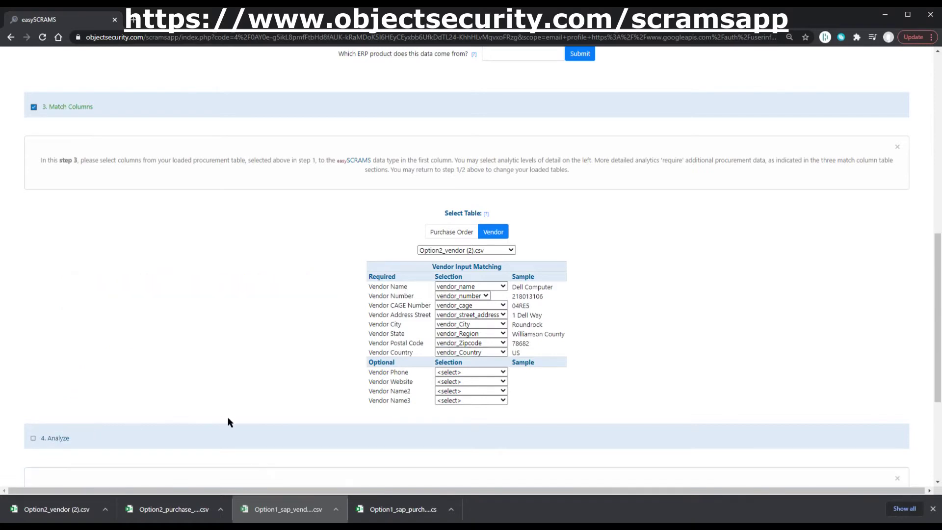
{"action": "scroll", "coordinate": [246, 420], "scroll_direction": "down", "scroll_amount": 3}
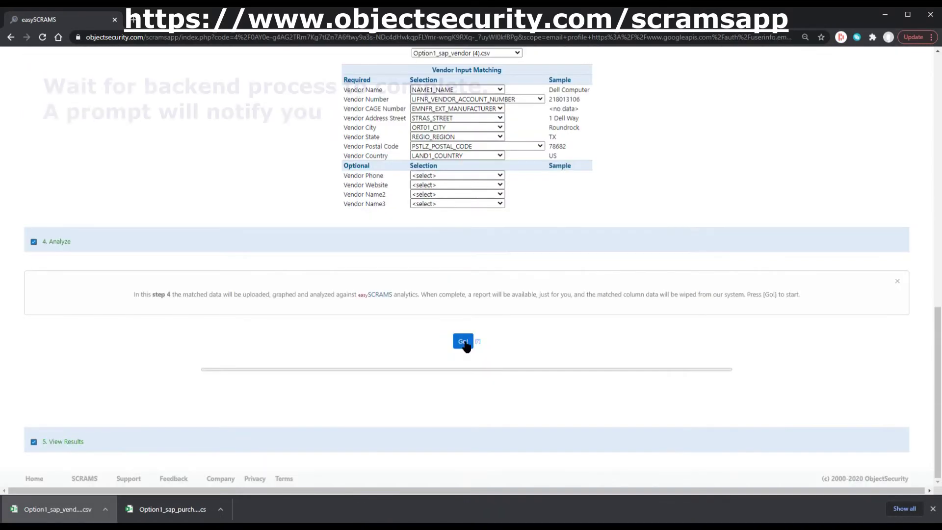
{"action": "left_click", "coordinate": [464, 342]}
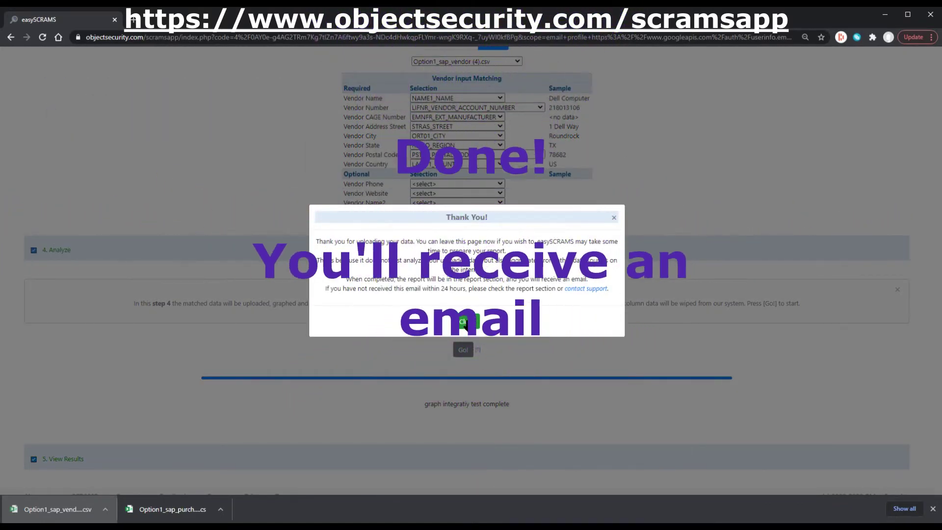
{"action": "left_click", "coordinate": [465, 322]}
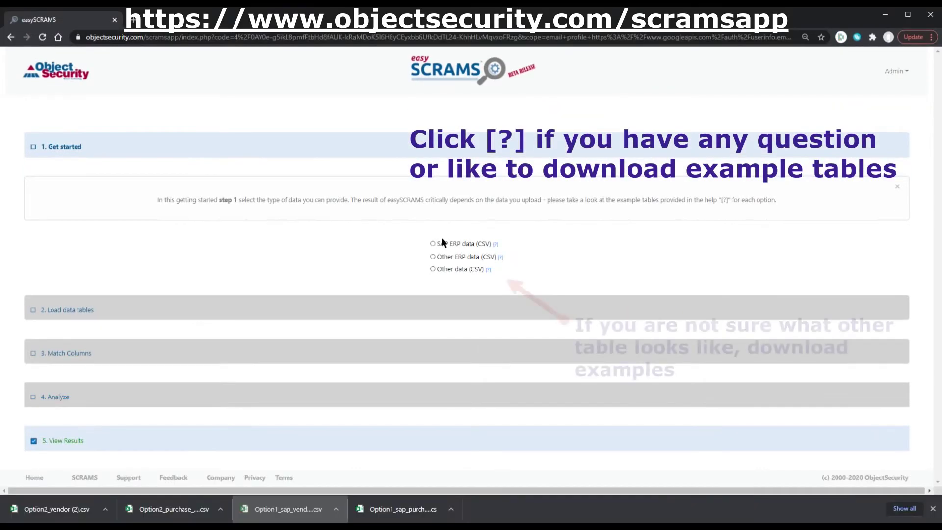
Choose Other data (CSV) with vendor names, try the separate address columns option, and select that the table contains no address
{"action": "left_click", "coordinate": [433, 269]}
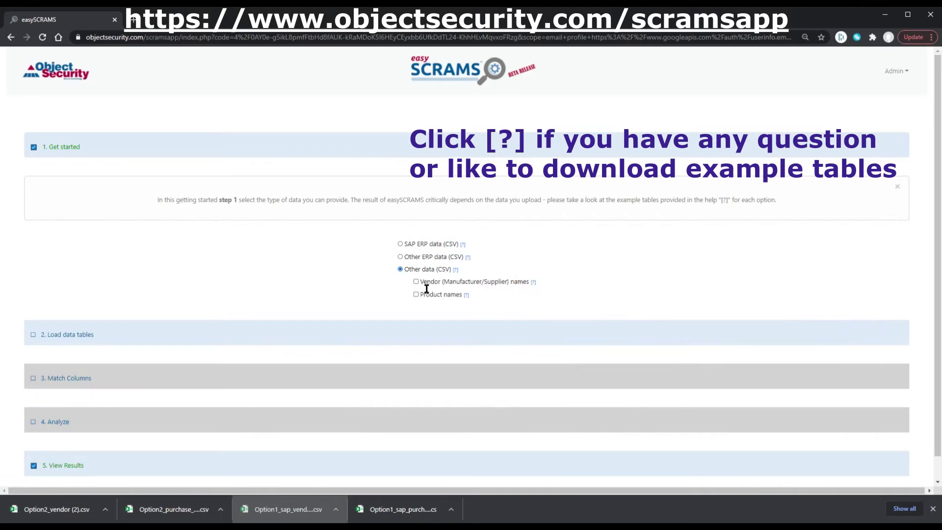
{"action": "left_click", "coordinate": [416, 282]}
{"action": "left_click", "coordinate": [387, 304]}
{"action": "left_click", "coordinate": [387, 294]}
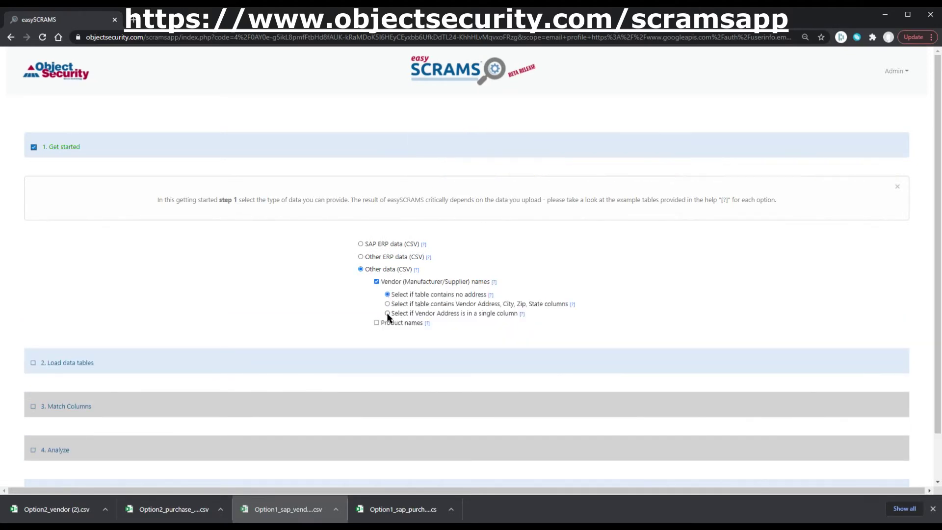
Download the example vendor table from the help for the no-address option and close the help
{"action": "left_click", "coordinate": [492, 296]}
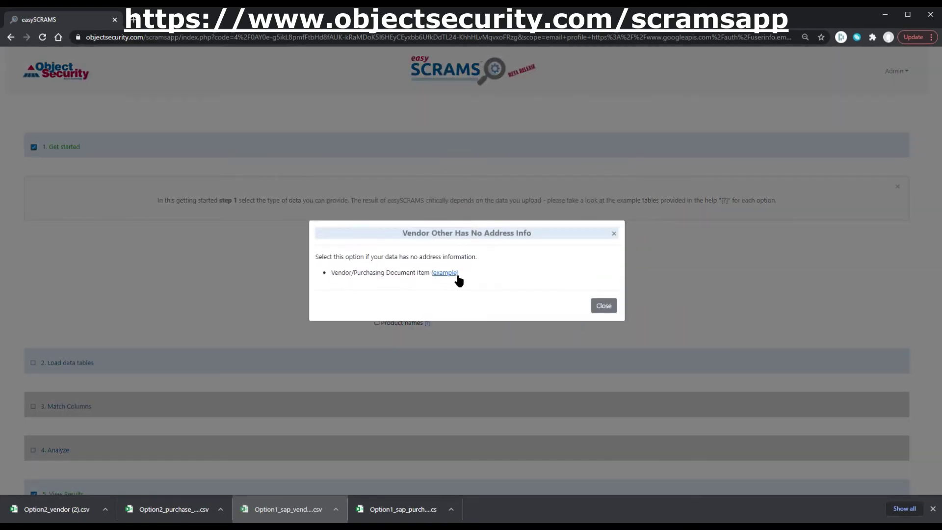
{"action": "left_click", "coordinate": [452, 273]}
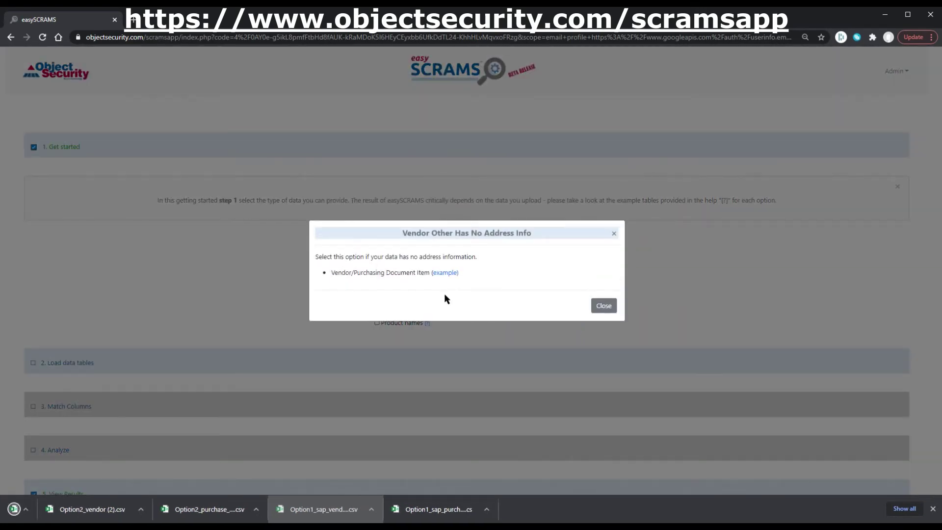
{"action": "left_click", "coordinate": [604, 305]}
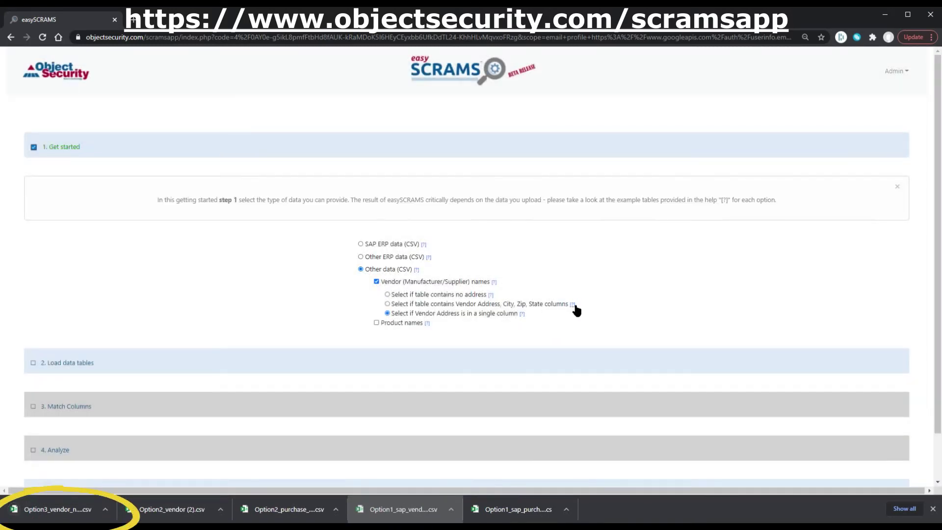
Read the help for the separate address columns option and for the single-column vendor address option
{"action": "left_click", "coordinate": [571, 305]}
{"action": "left_click", "coordinate": [603, 311]}
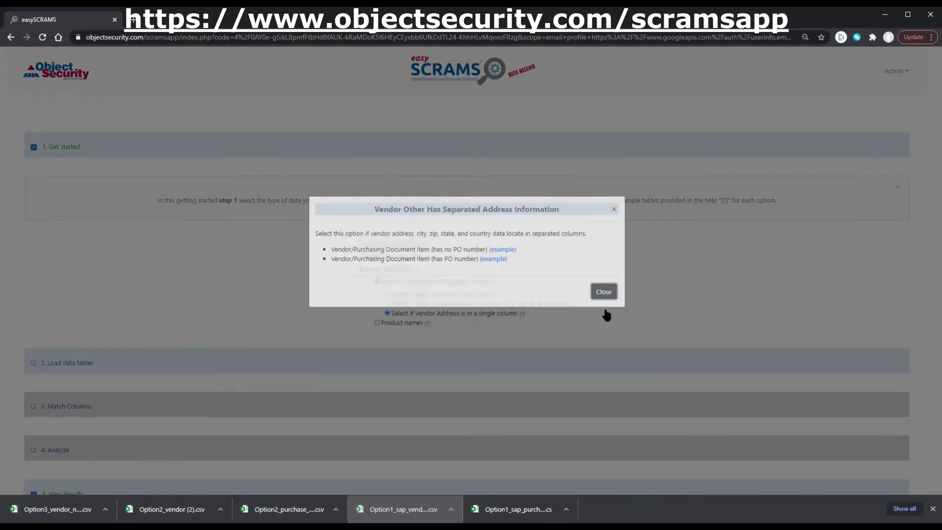
{"action": "left_click", "coordinate": [522, 314]}
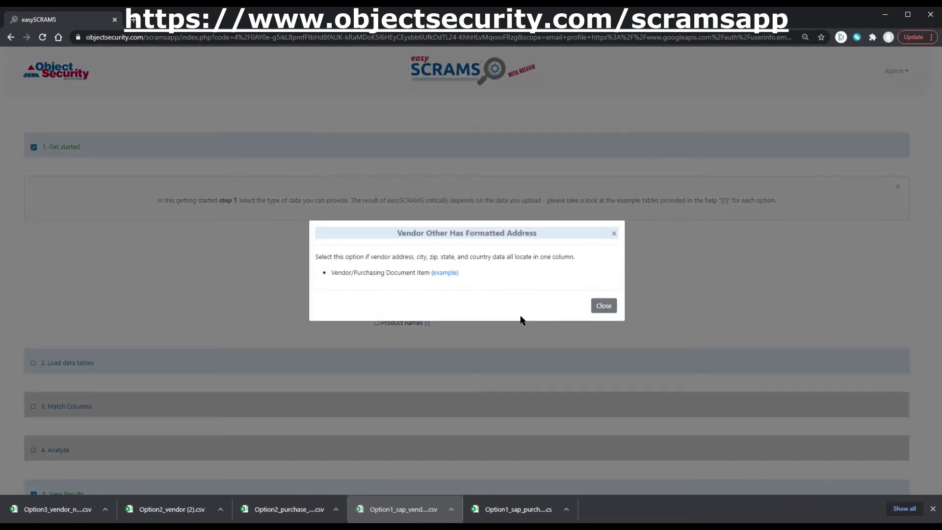
{"action": "left_click", "coordinate": [604, 306]}
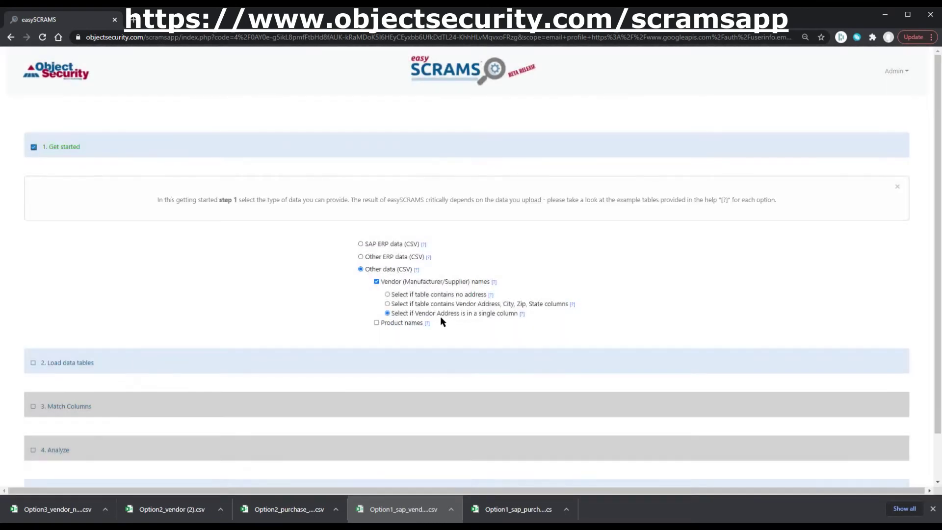
Include product names in the data and download the example Purchasing Document Item table from the price columns option's help
{"action": "left_click", "coordinate": [377, 323]}
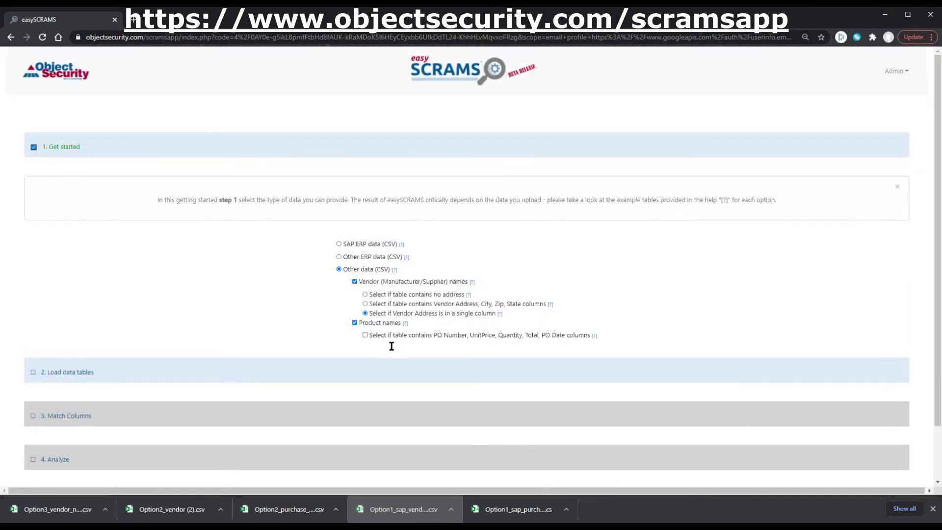
{"action": "left_click", "coordinate": [595, 336]}
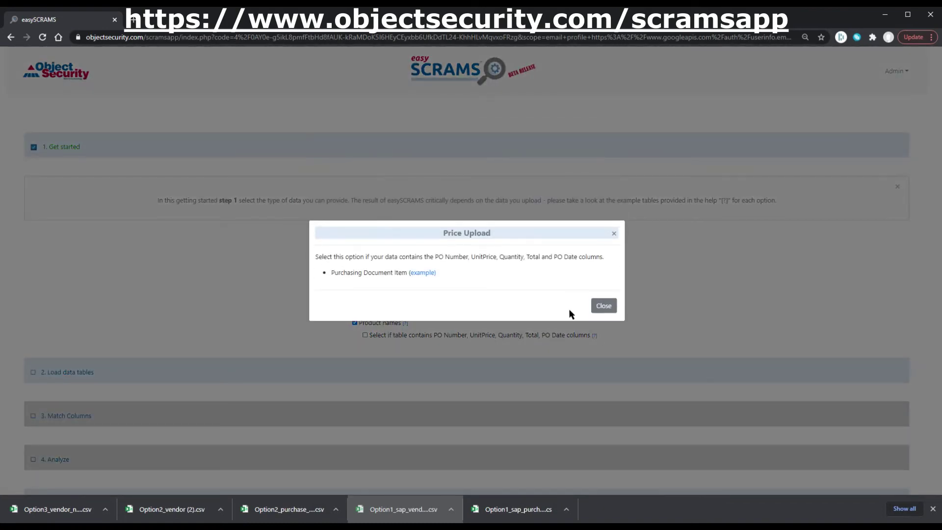
{"action": "left_click", "coordinate": [431, 274]}
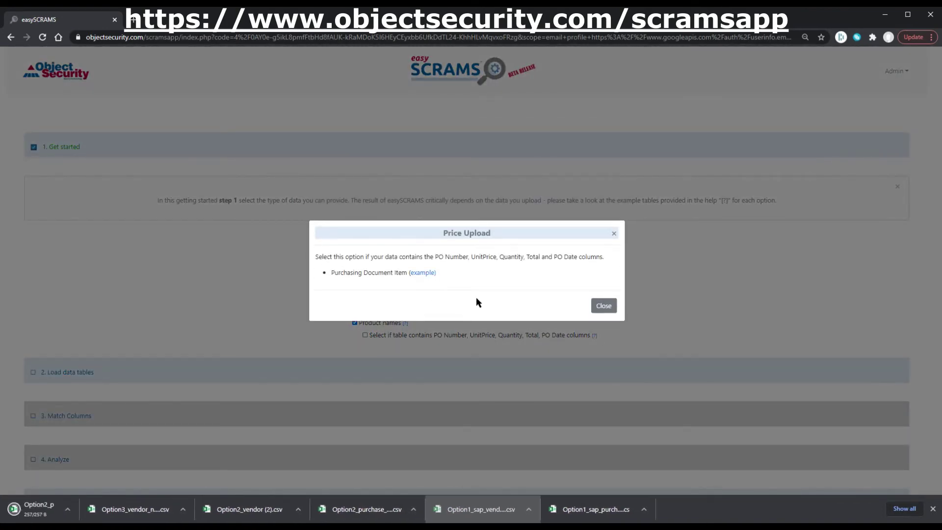
{"action": "left_click", "coordinate": [604, 306]}
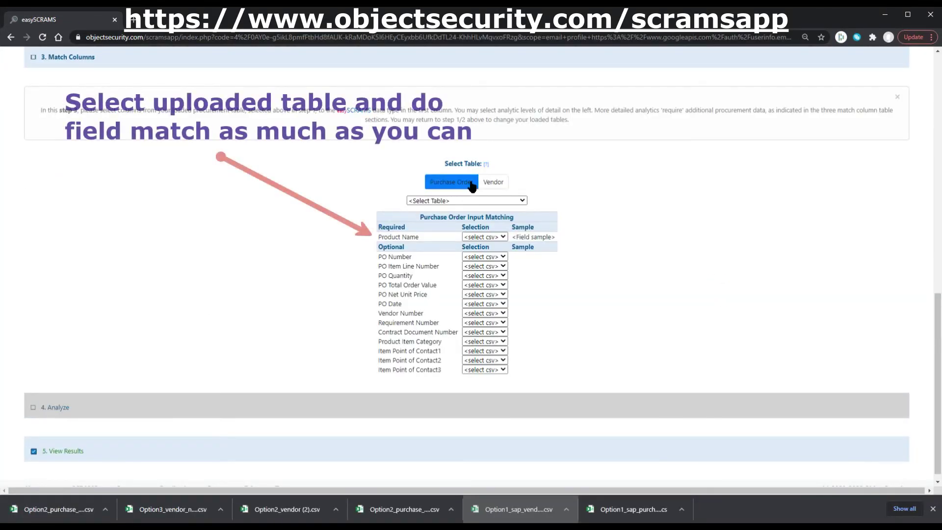
Match the required Product Name of the purchase order to the Product column of Option3 (2).csv and switch to the vendor matching
{"action": "left_click", "coordinate": [464, 201]}
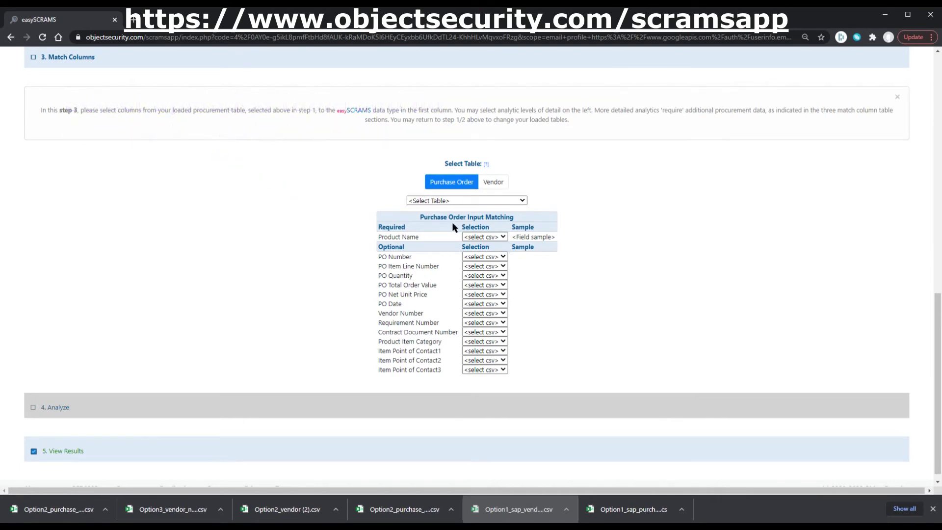
{"action": "left_click", "coordinate": [451, 222]}
{"action": "left_click", "coordinate": [462, 228]}
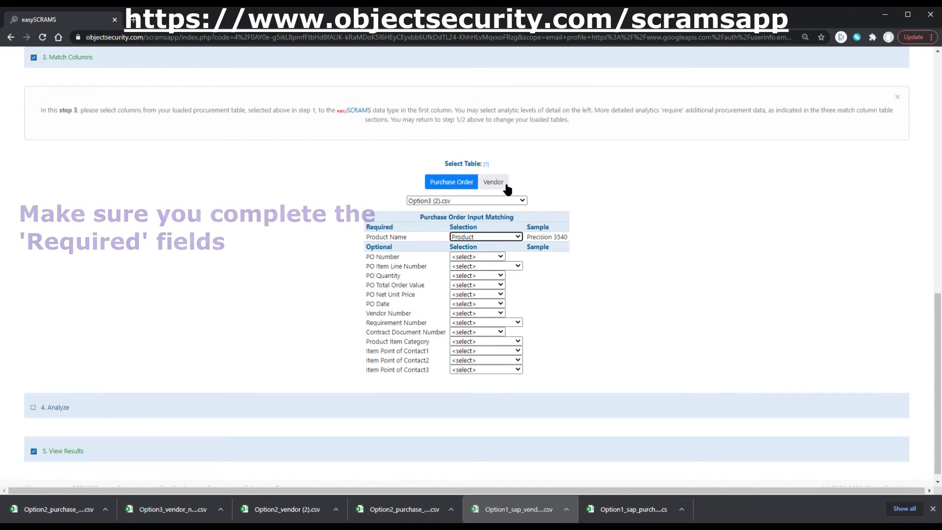
{"action": "left_click", "coordinate": [490, 185]}
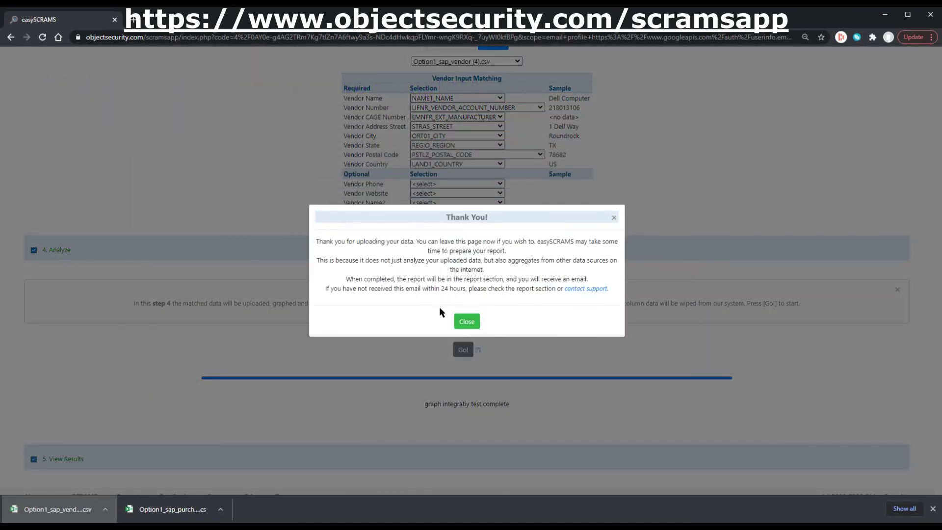
Dismiss the thank-you message and examine the Price Anomaly Report in the results
{"action": "left_click", "coordinate": [465, 322]}
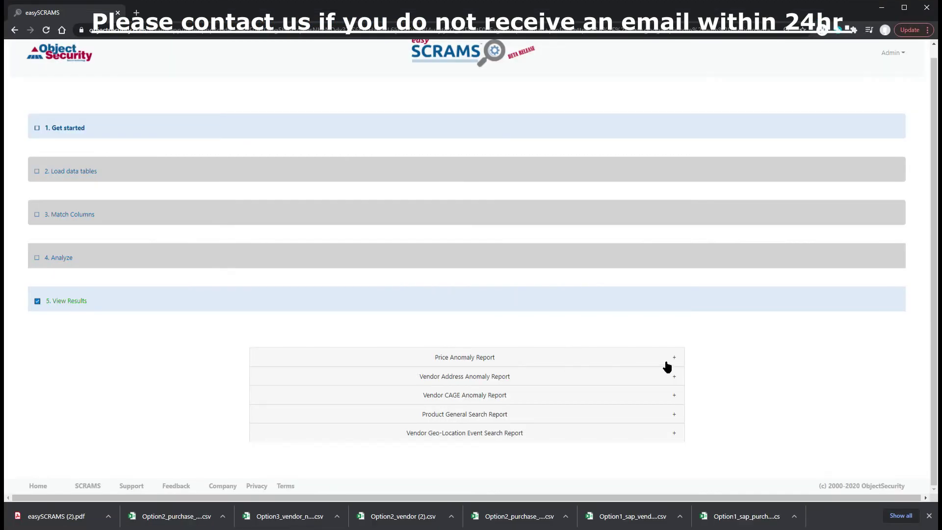
{"action": "left_click", "coordinate": [678, 362]}
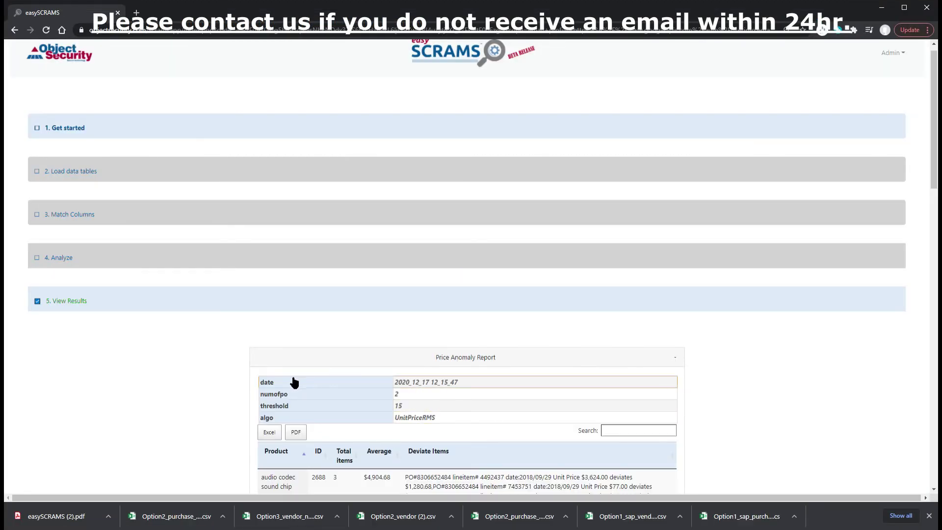
{"action": "scroll", "coordinate": [457, 403], "scroll_direction": "down", "scroll_amount": 15}
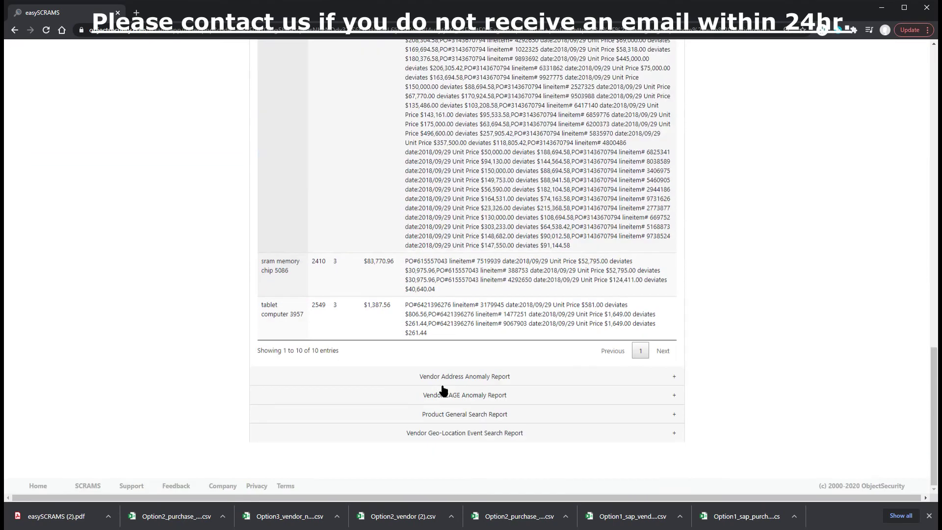
{"action": "scroll", "coordinate": [613, 362], "scroll_direction": "up", "scroll_amount": 5}
{"action": "scroll", "coordinate": [613, 362], "scroll_direction": "up", "scroll_amount": 10}
Search the Price Anomaly Report for "chip", shorten the search to "c", and export the report as a PDF
{"action": "left_click", "coordinate": [624, 196]}
{"action": "type", "text": "chip"}
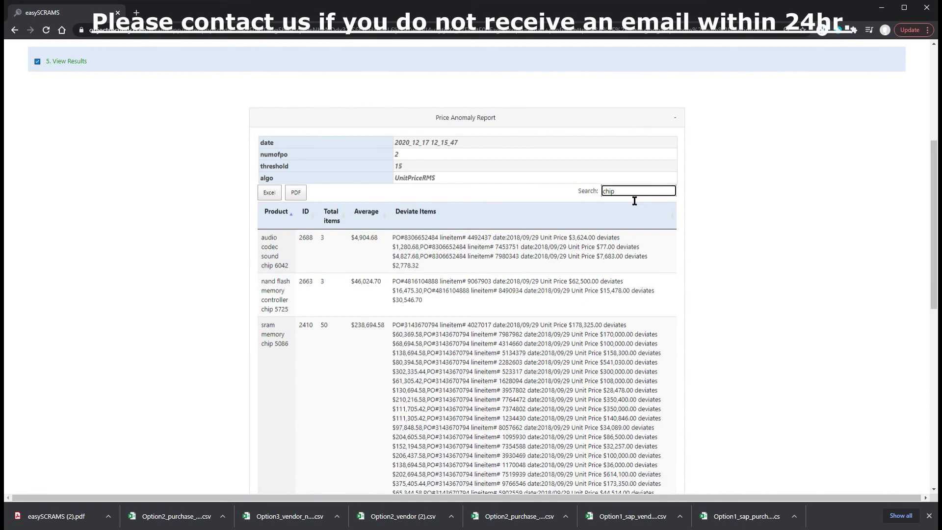
{"action": "key", "text": "BackSpace"}
{"action": "key", "text": "BackSpace"}
{"action": "key", "text": "BackSpace"}
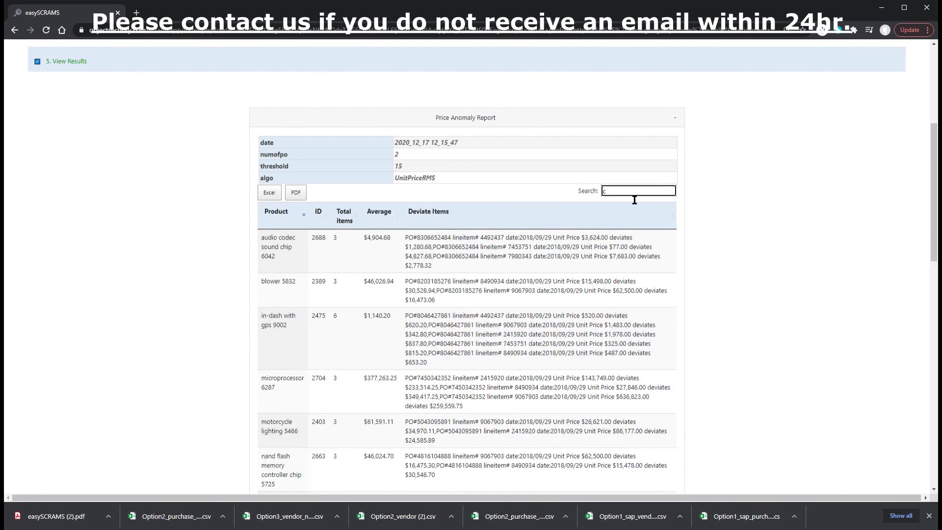
{"action": "scroll", "coordinate": [618, 219], "scroll_direction": "down", "scroll_amount": 1}
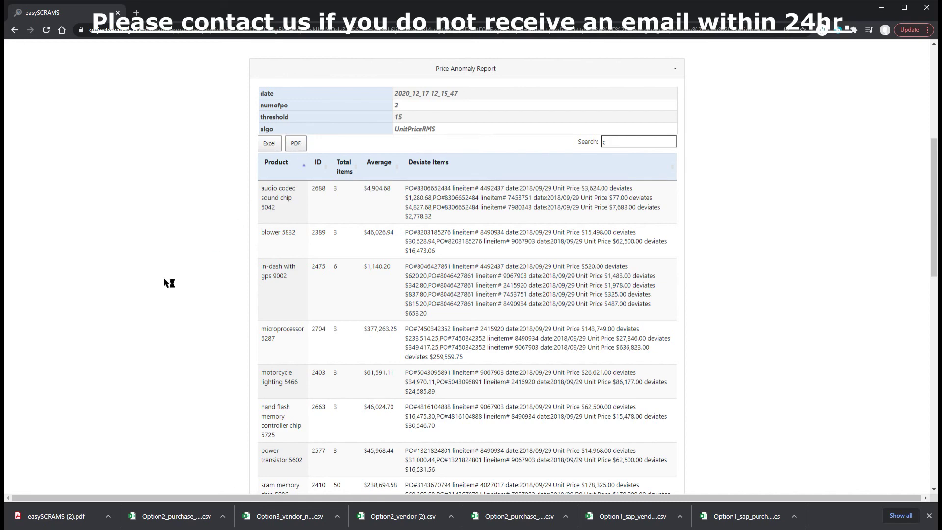
{"action": "scroll", "coordinate": [687, 241], "scroll_direction": "up", "scroll_amount": 3}
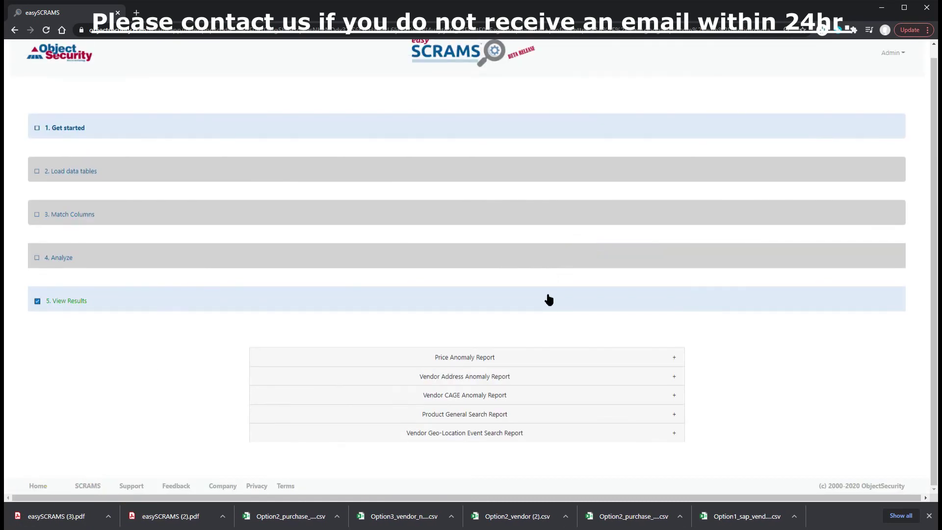
Expand entries 3 and 5 of the Vendor Geo-Location Event Search Report and download the report as JSON
{"action": "left_click", "coordinate": [676, 437]}
{"action": "scroll", "coordinate": [399, 393], "scroll_direction": "down", "scroll_amount": 7}
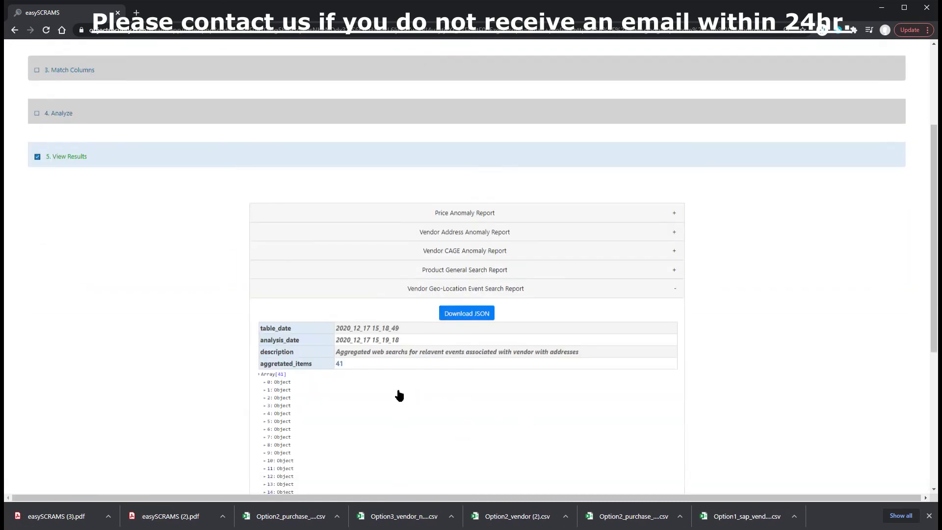
{"action": "left_click", "coordinate": [266, 212]}
{"action": "left_click", "coordinate": [266, 266]}
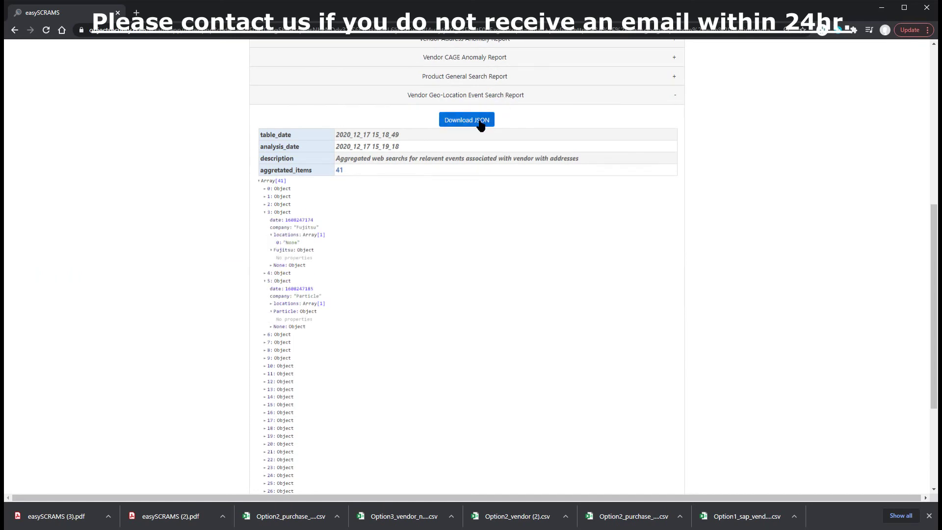
{"action": "left_click", "coordinate": [480, 123]}
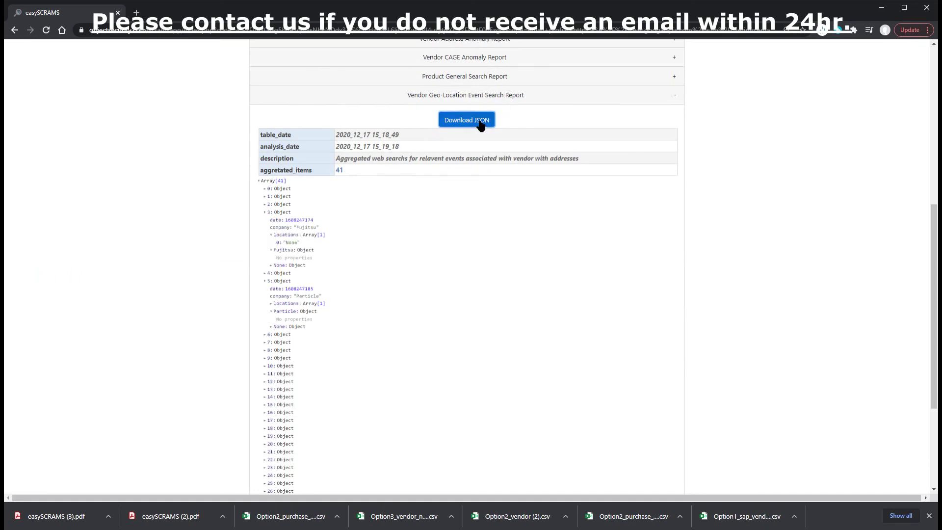